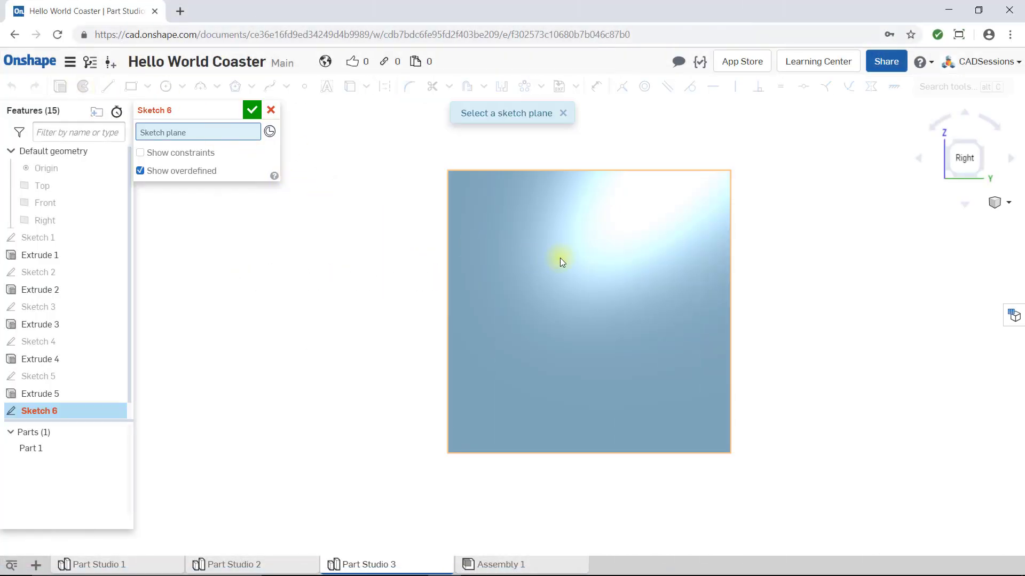
Step: Start a sketch on the coaster face with a vertical construction line through its top and bottom midpoints
click(594, 300)
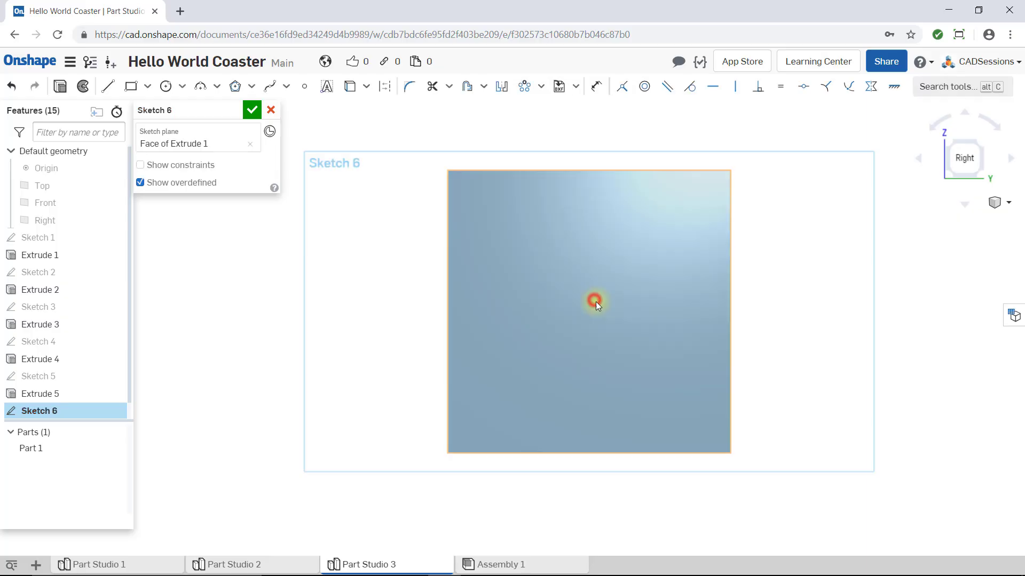
click(107, 91)
click(385, 86)
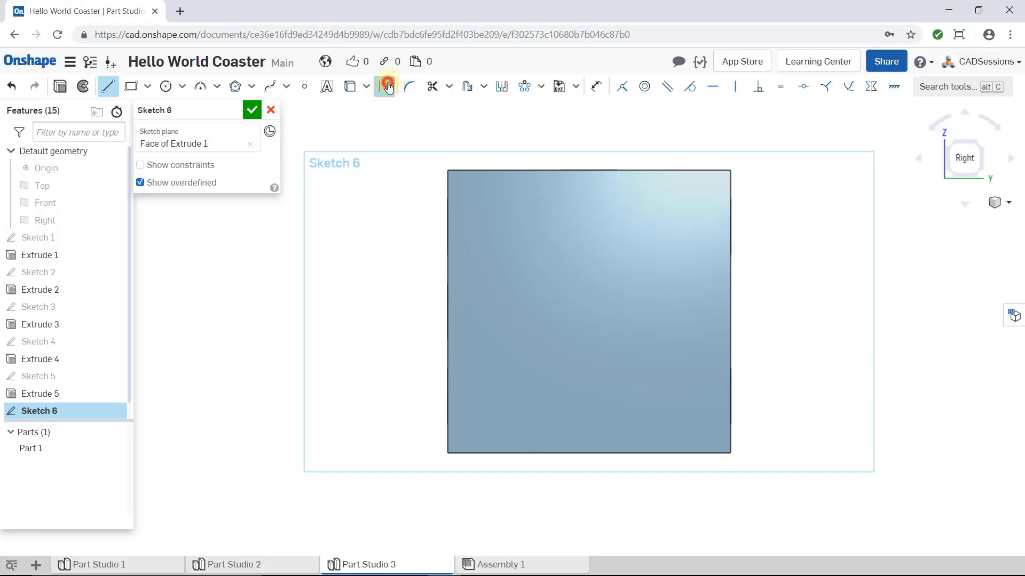
click(592, 171)
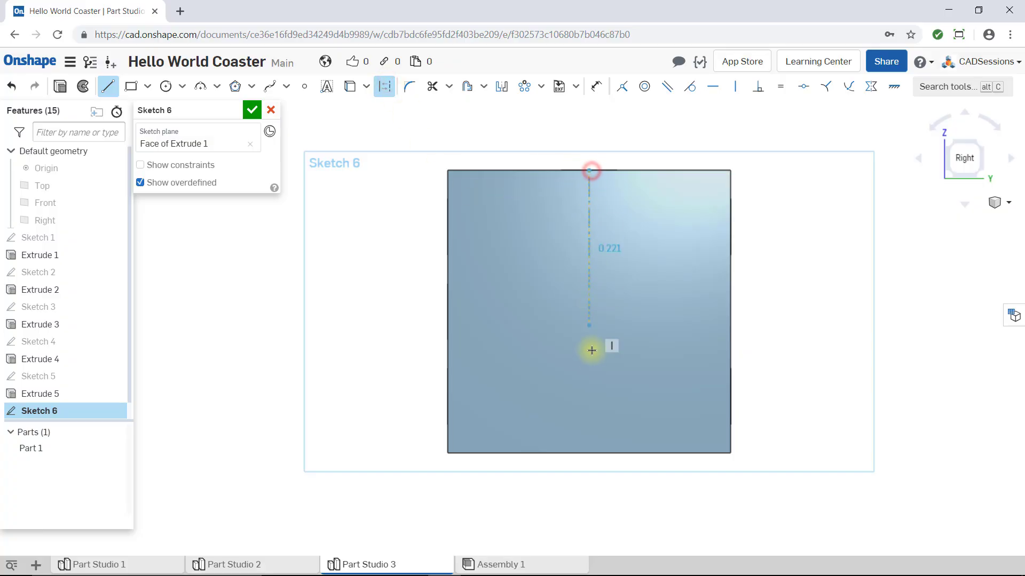
click(589, 453)
key(Escape)
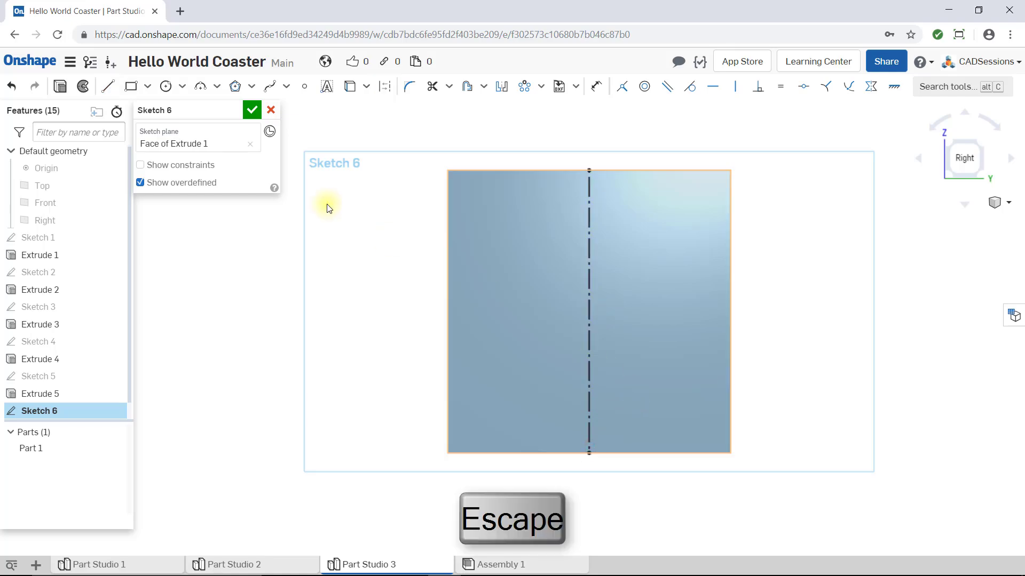
Step: Add a horizontal construction line from the left edge's midpoint to the right edge
click(108, 86)
click(384, 86)
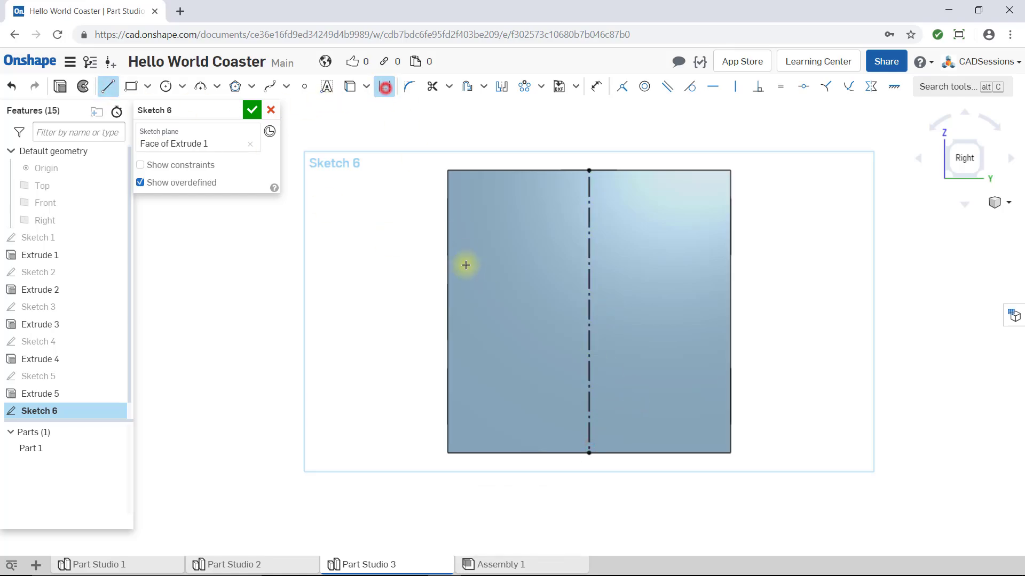
click(447, 310)
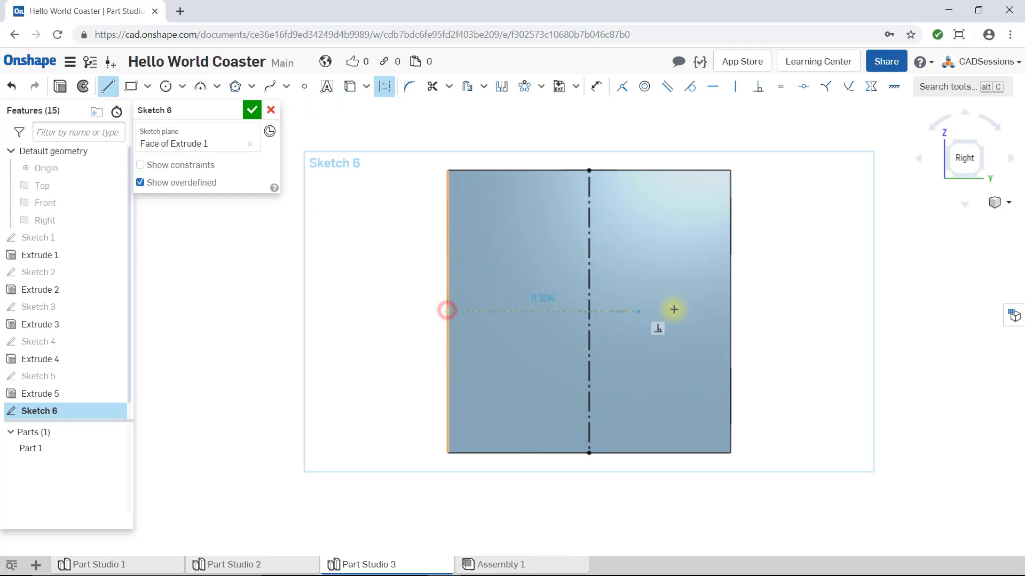
click(727, 314)
key(Escape)
key(Escape)
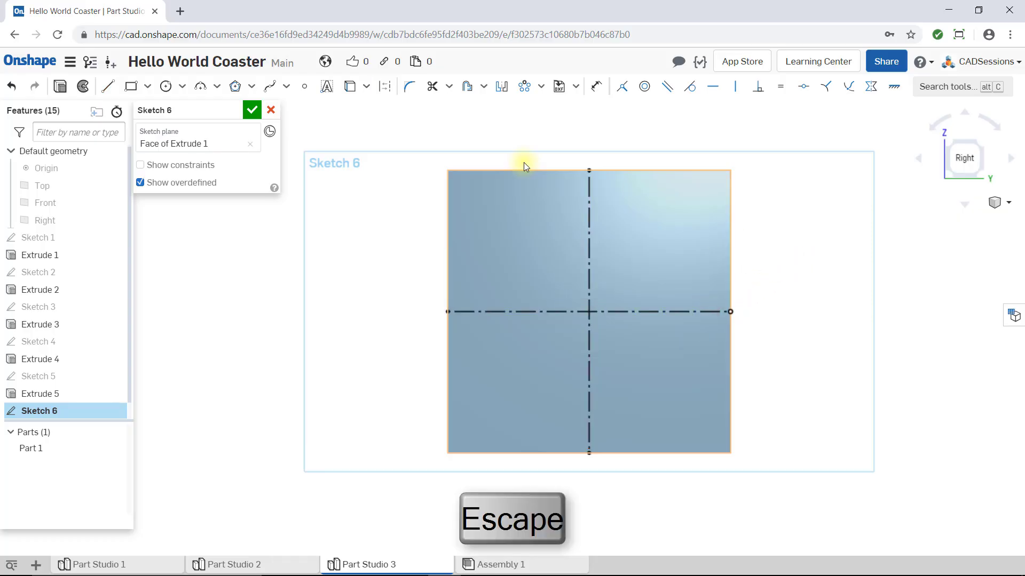
Step: Draw a circle centred where the two construction lines cross
click(166, 87)
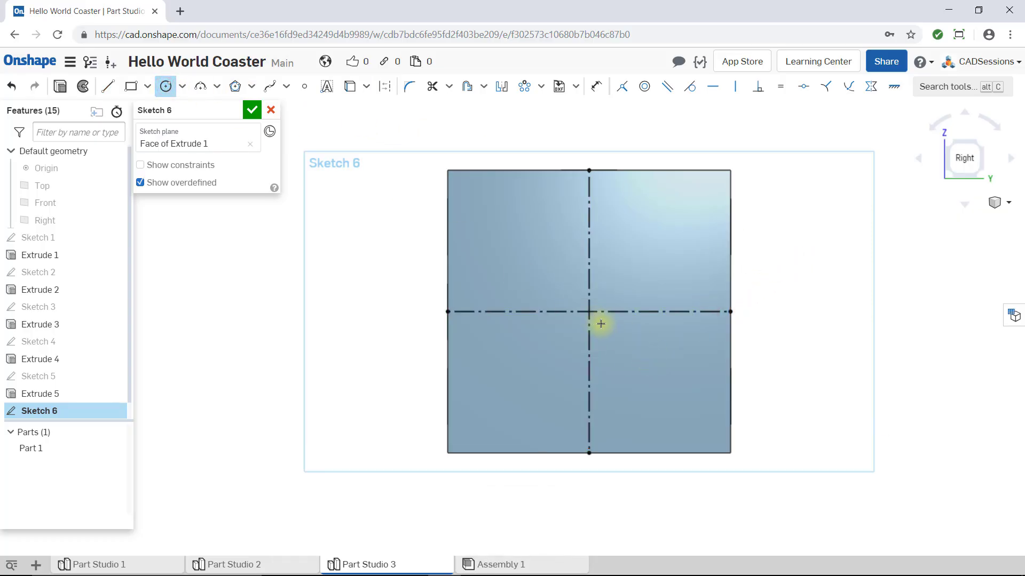
click(589, 312)
text(0.106)
click(609, 331)
Step: Dimension the centre circle's diameter to 0.1 and start a second circle in the upper-left area
key(d)
click(611, 290)
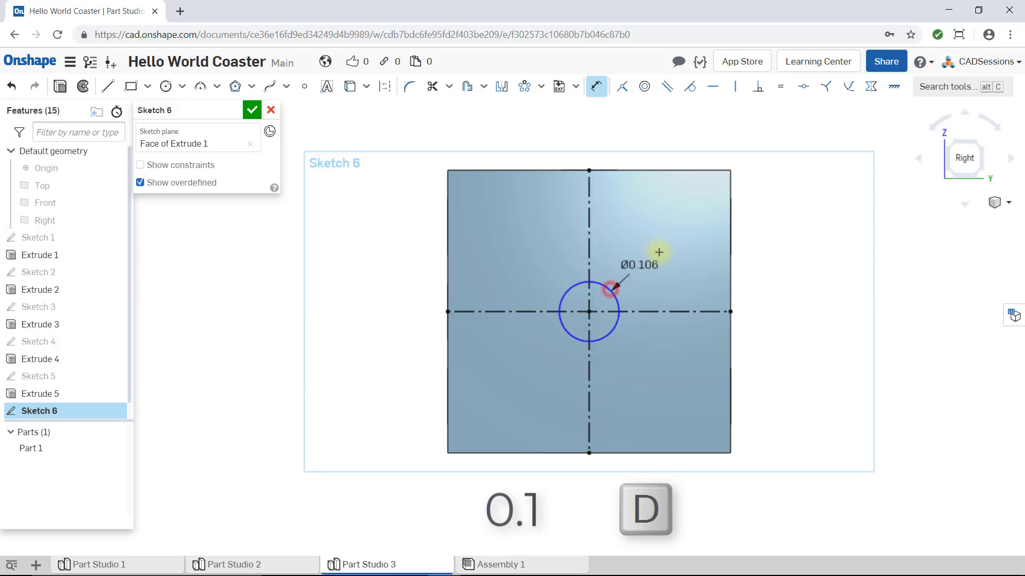
click(683, 237)
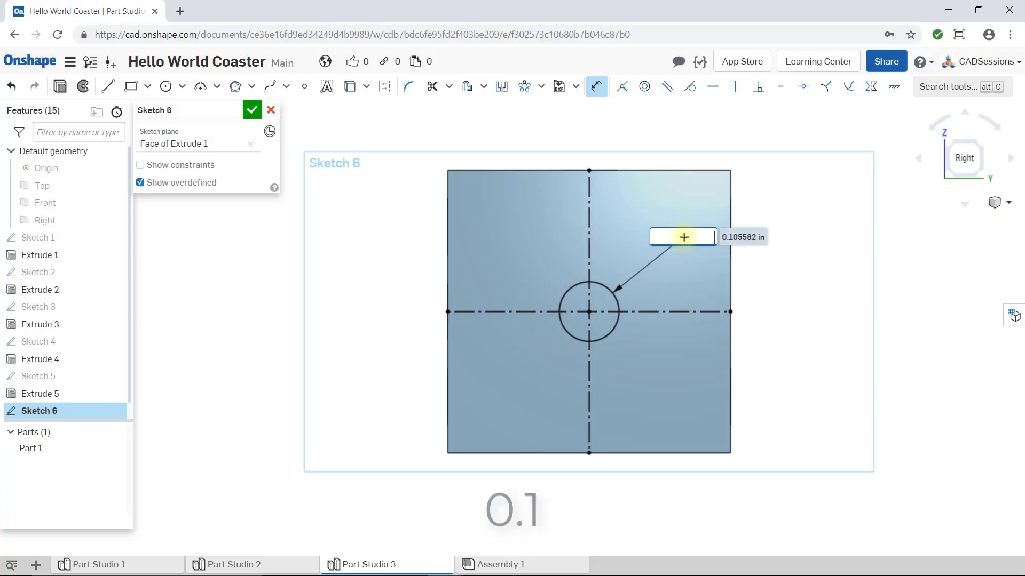
text(0.1)
key(Return)
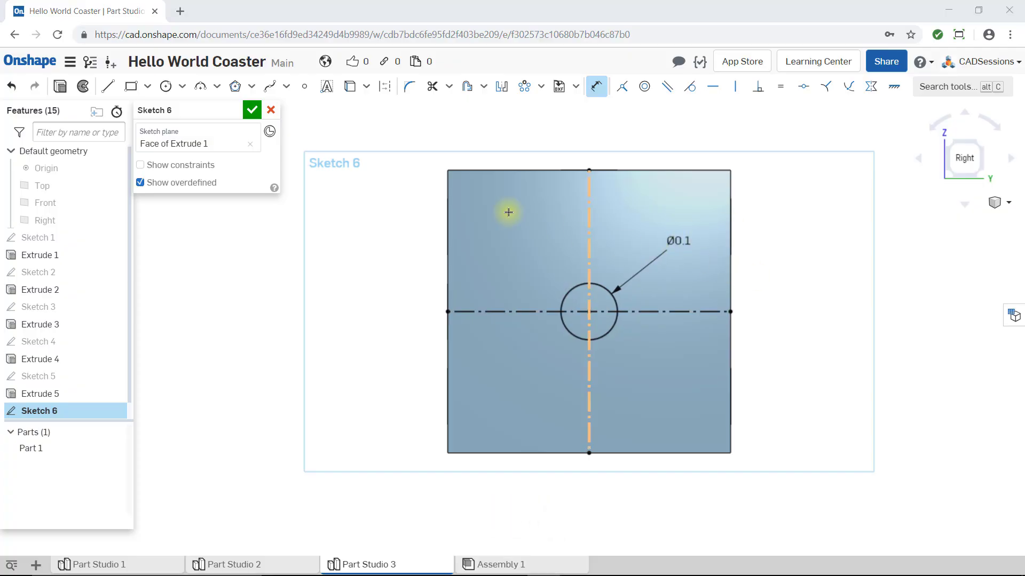
click(166, 87)
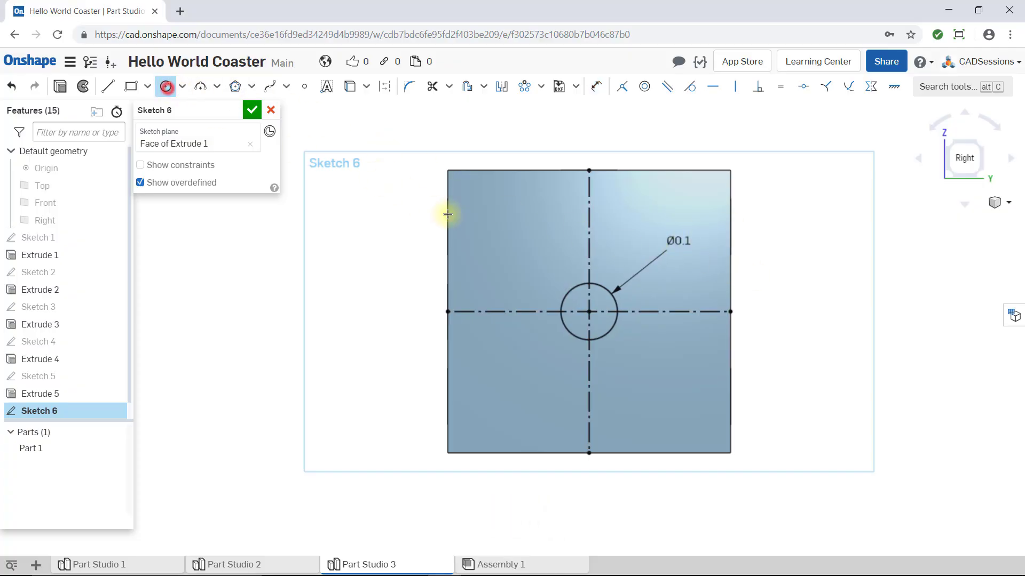
click(499, 215)
Step: Finish the upper-left circle and make it equal in size to the centre circle
click(518, 233)
key(Escape)
click(526, 232)
click(579, 284)
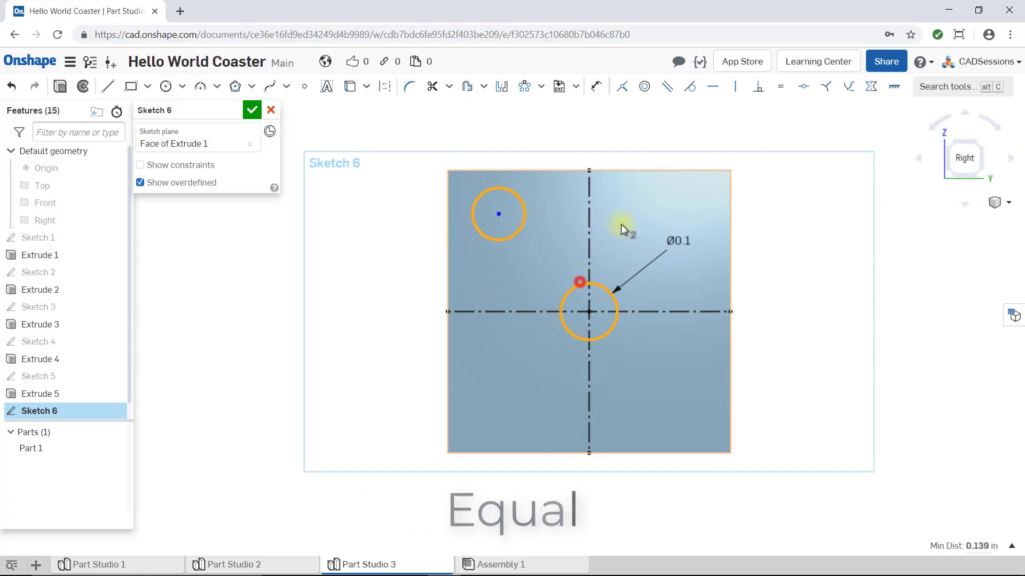
click(780, 87)
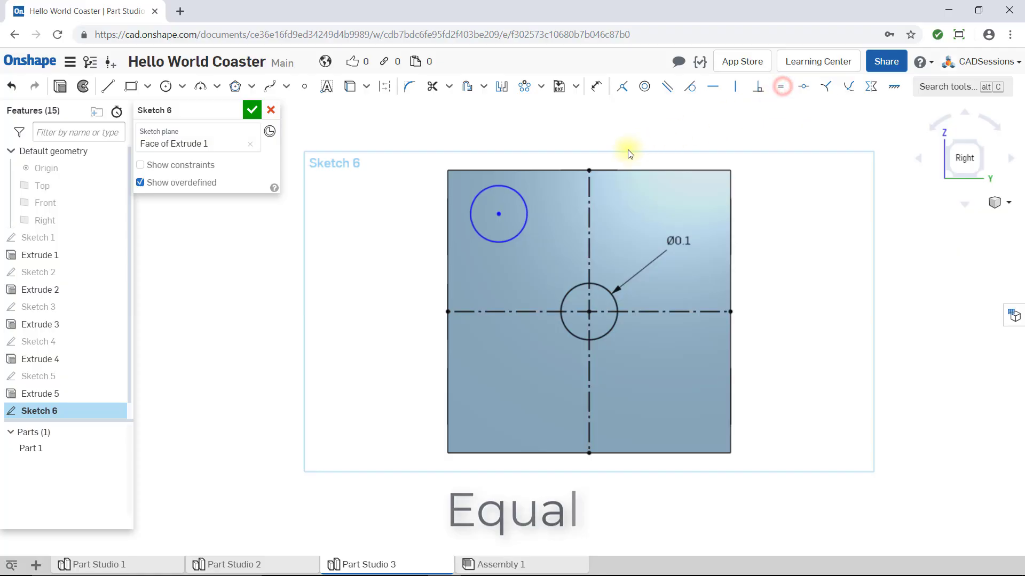
Step: Locate the upper-left circle's centre 0.15 from the horizontal and 0.15 from the vertical centreline
key(d)
click(505, 310)
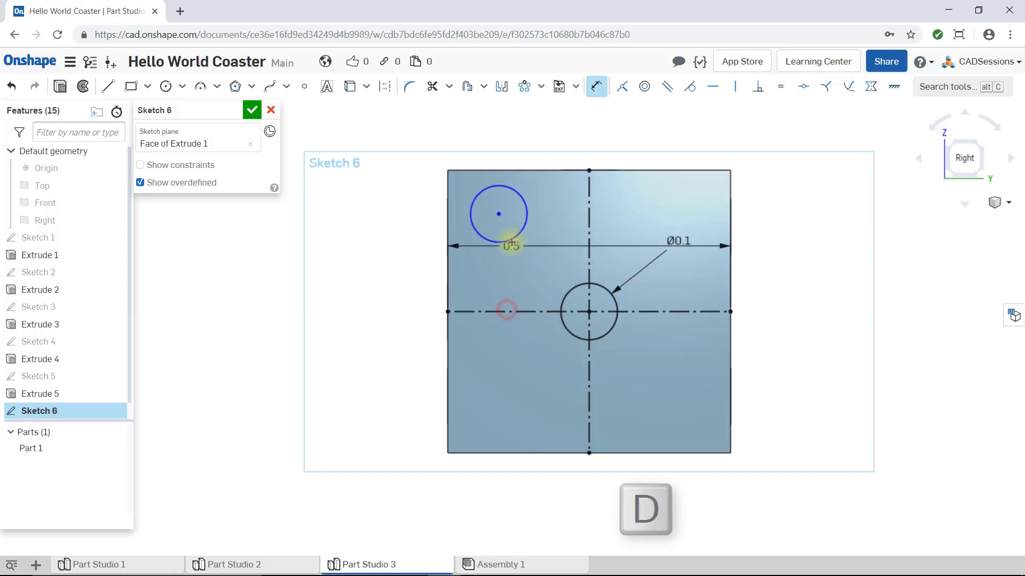
click(498, 214)
click(391, 266)
text(.15)
key(Return)
click(587, 214)
click(498, 227)
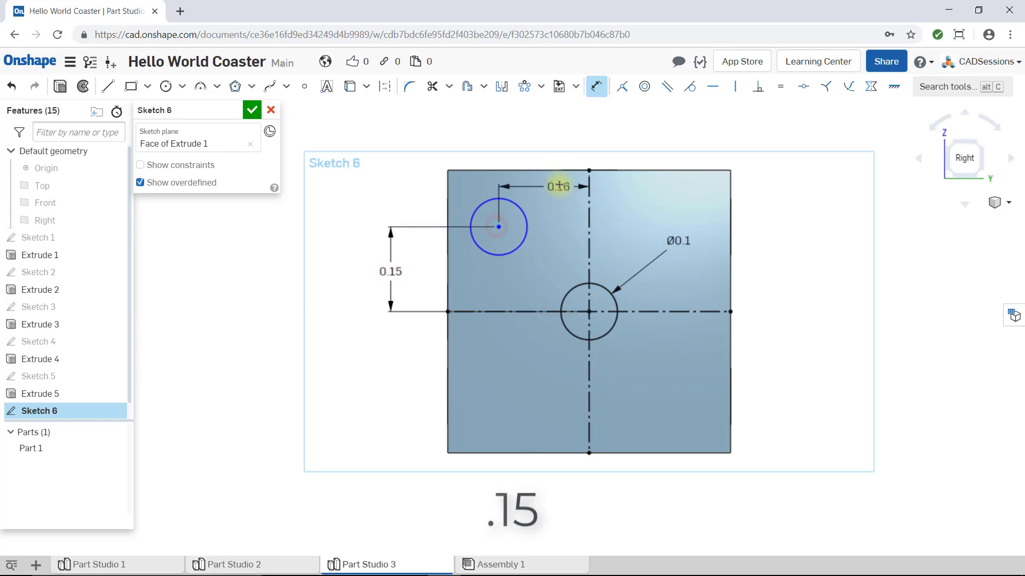
click(552, 155)
text(.15)
key(Return)
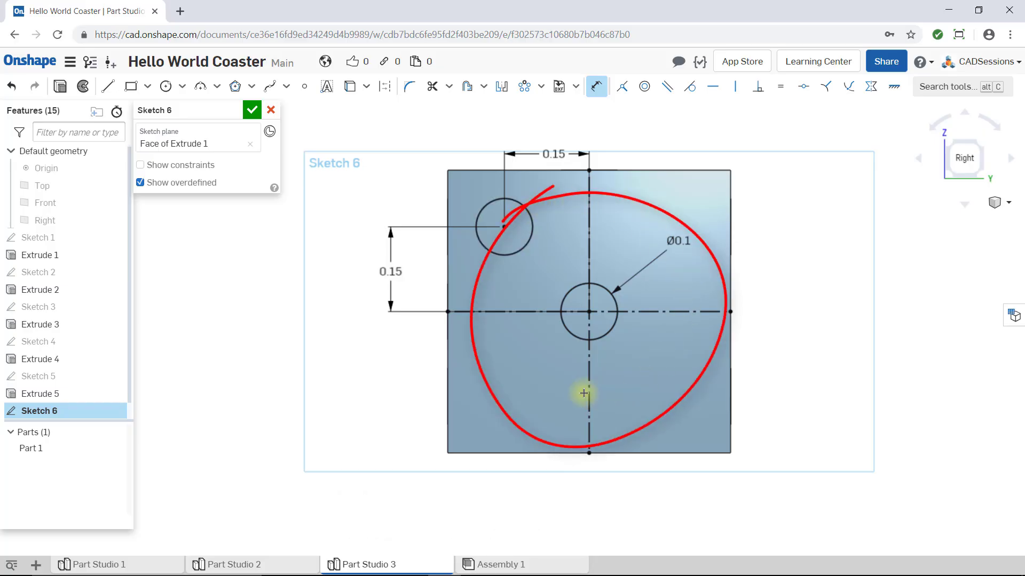
key(Escape)
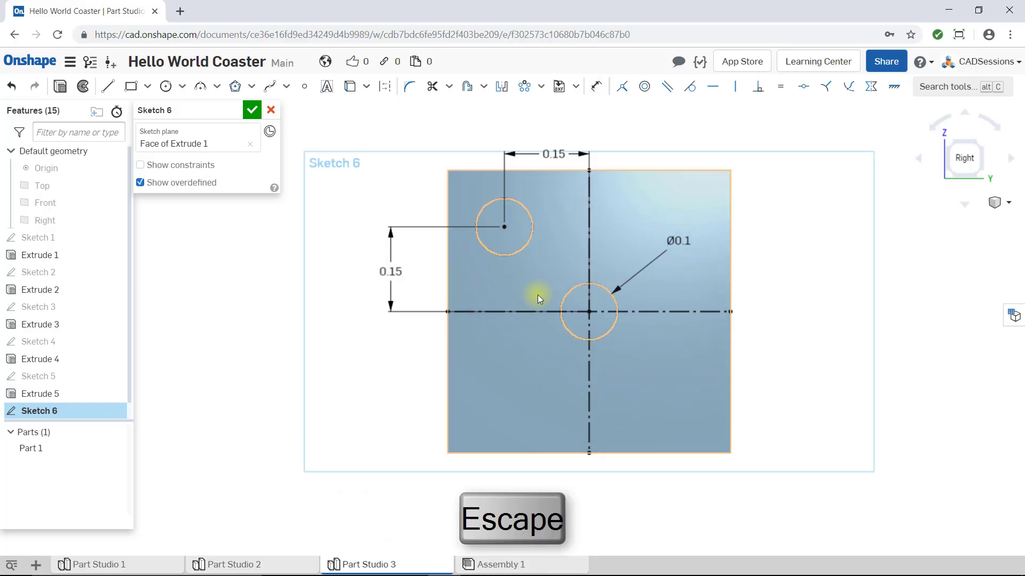
Step: Clear the selection and pick Circular pattern from the sketch pattern types
click(564, 130)
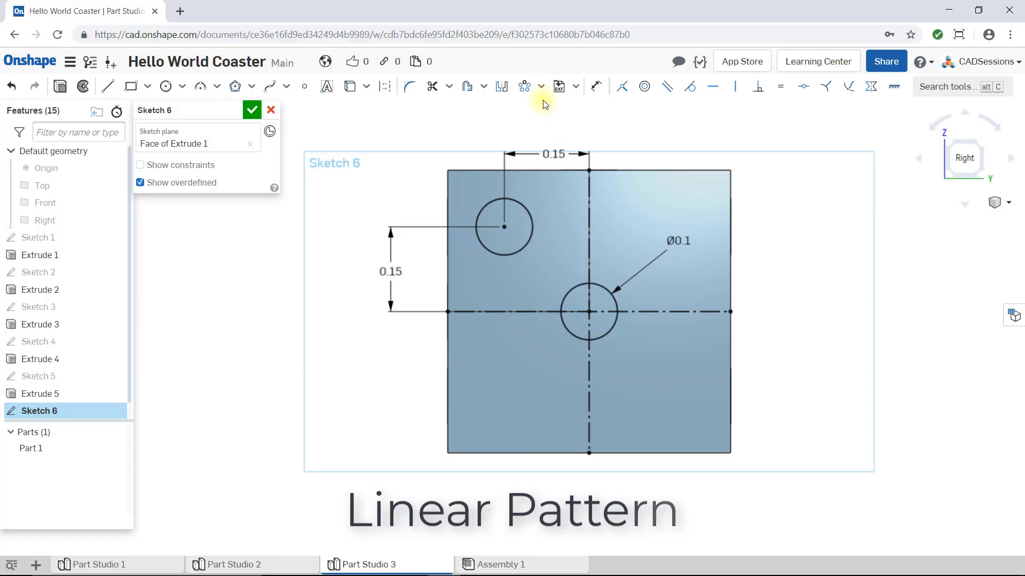
click(540, 87)
click(550, 110)
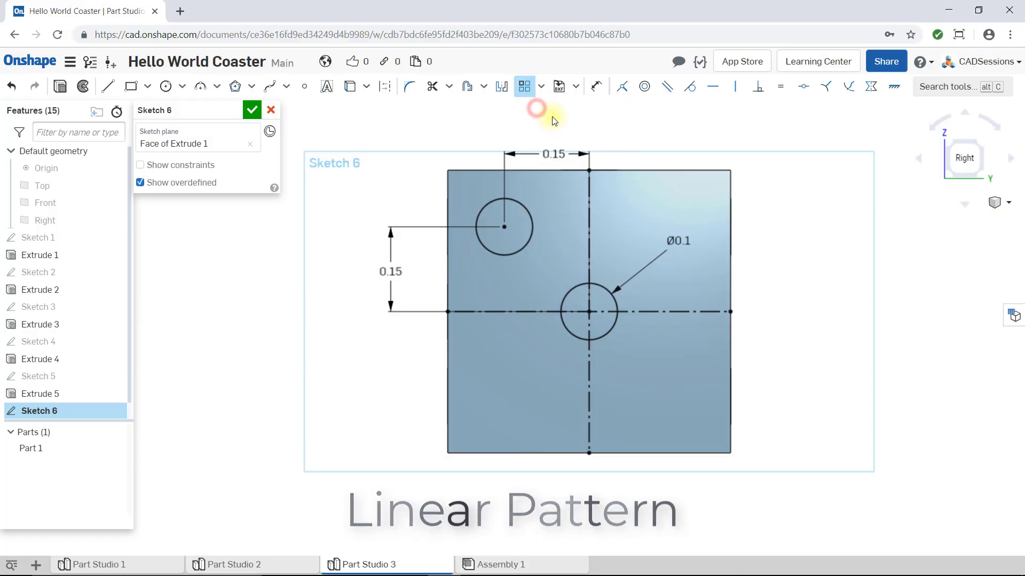
click(542, 88)
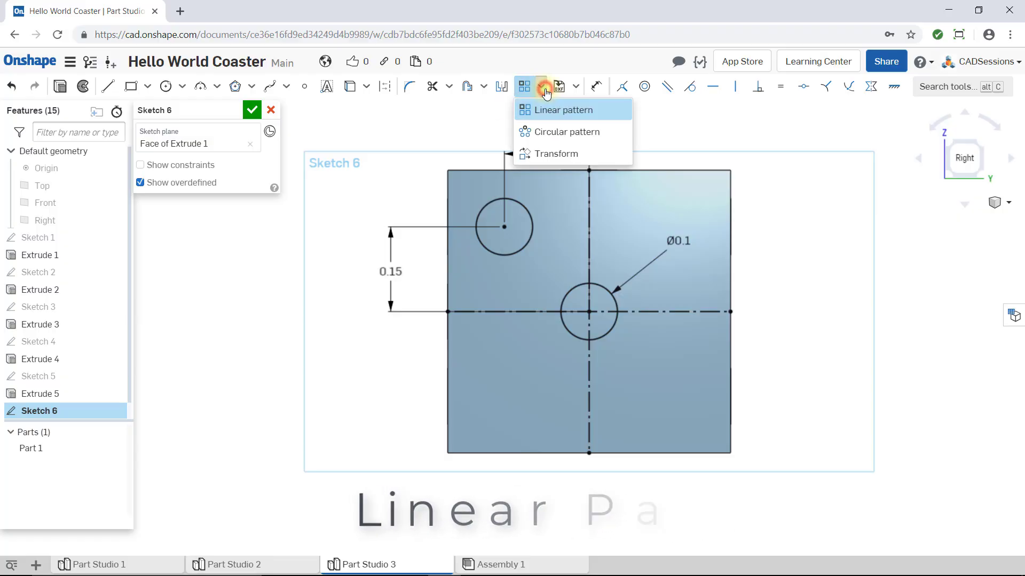
click(599, 133)
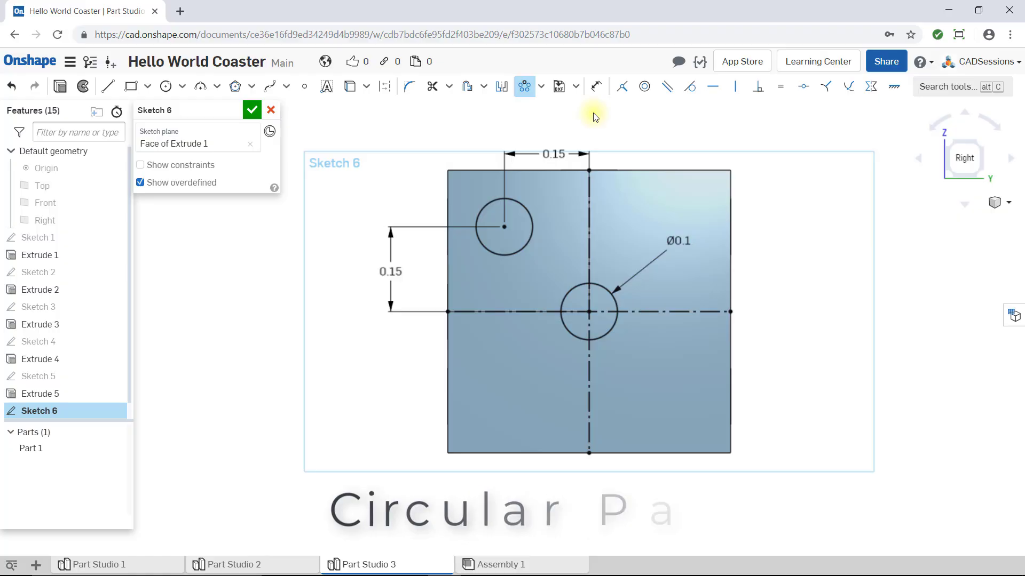
Step: Select the upper-left circle for patterning and widen the pattern's angular sweep
click(531, 223)
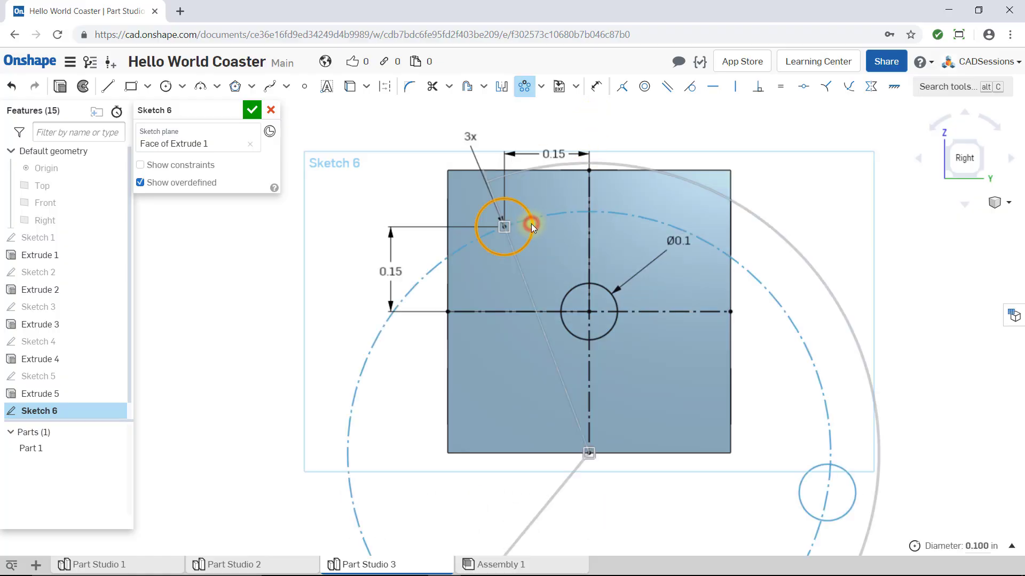
scroll(547, 141, down, 2)
scroll(547, 141, down, 1)
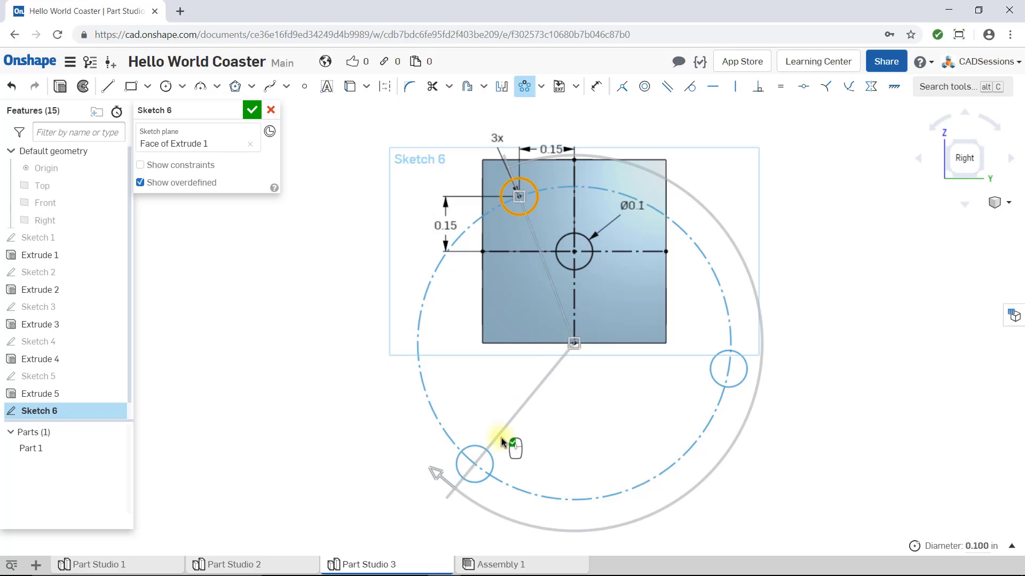
drag(435, 473, 598, 526)
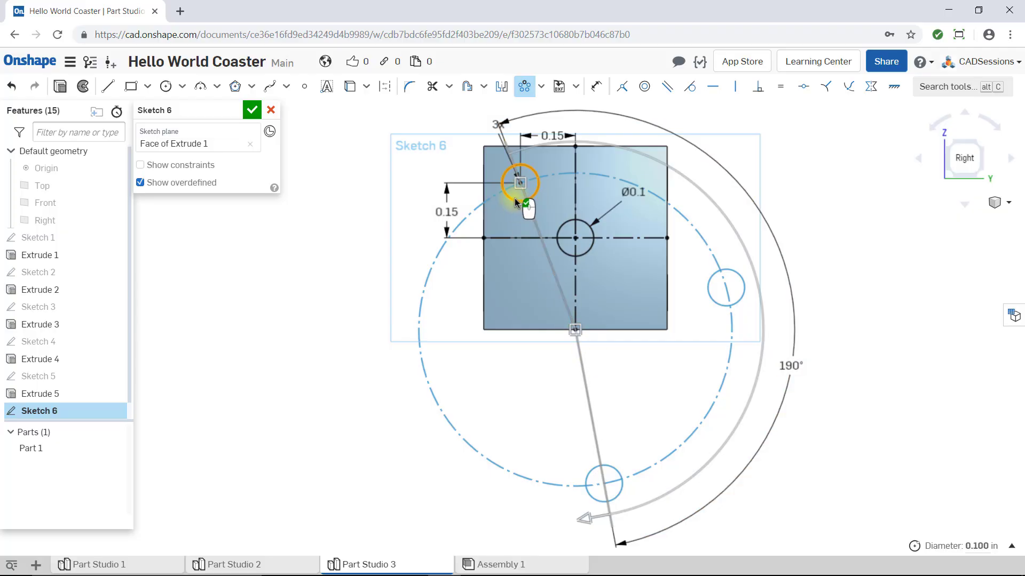
Step: Set the pattern to 4 instances and anchor its centre on the centre circle
double_click(498, 126)
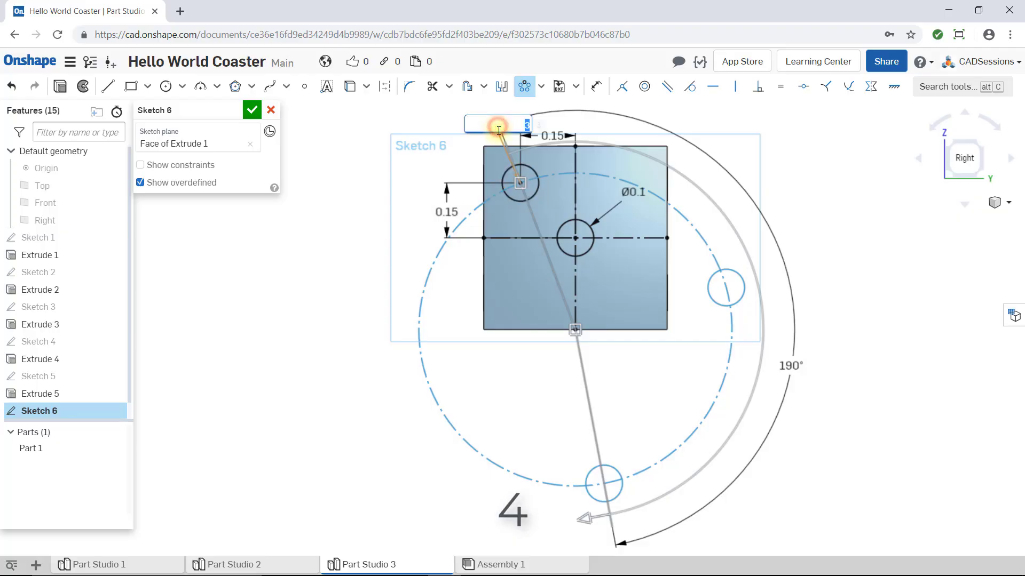
text(4)
key(Return)
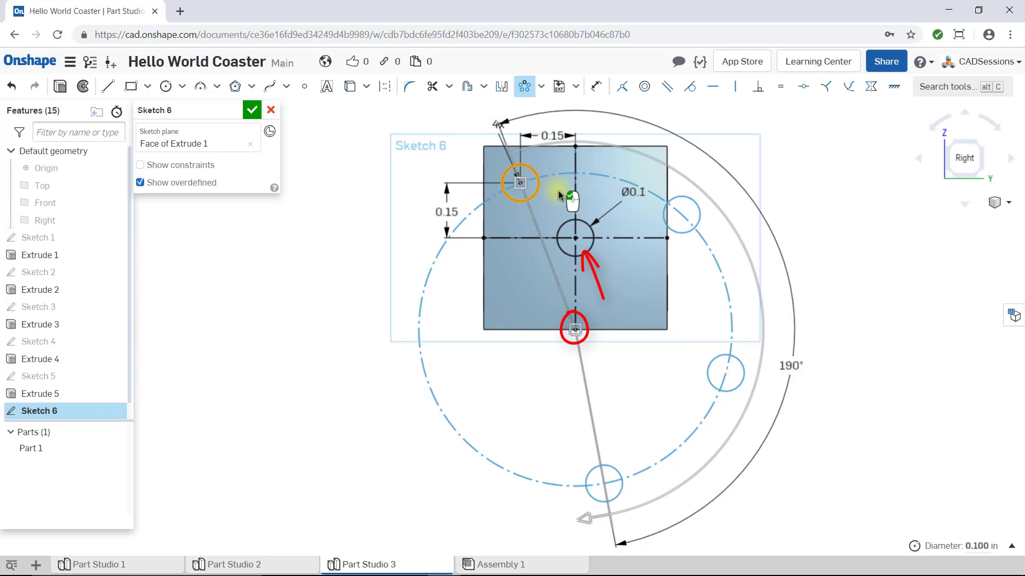
drag(563, 328, 575, 239)
click(607, 312)
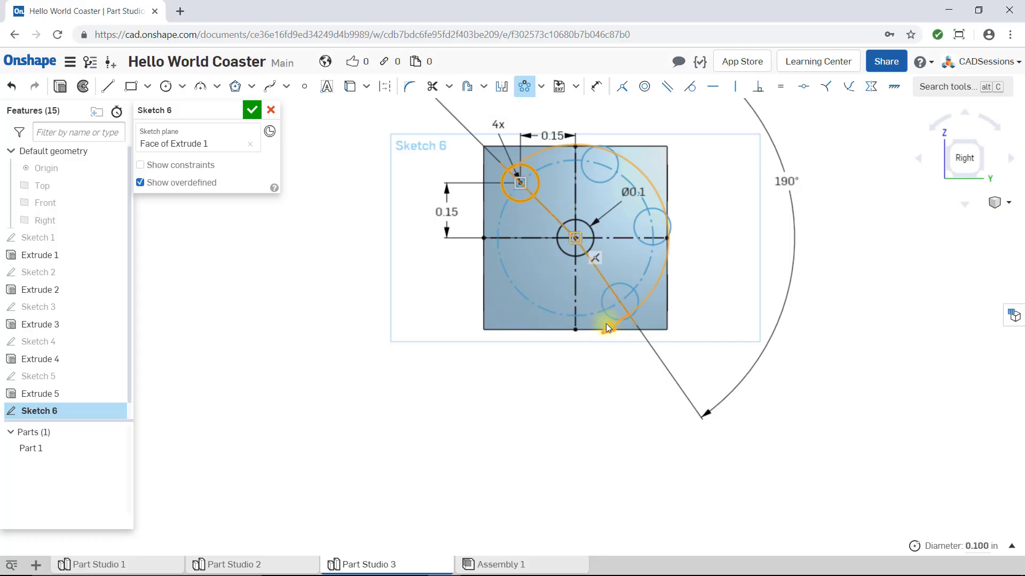
Step: Set the circular pattern angle to 270° and commit the four circles
drag(607, 329, 479, 270)
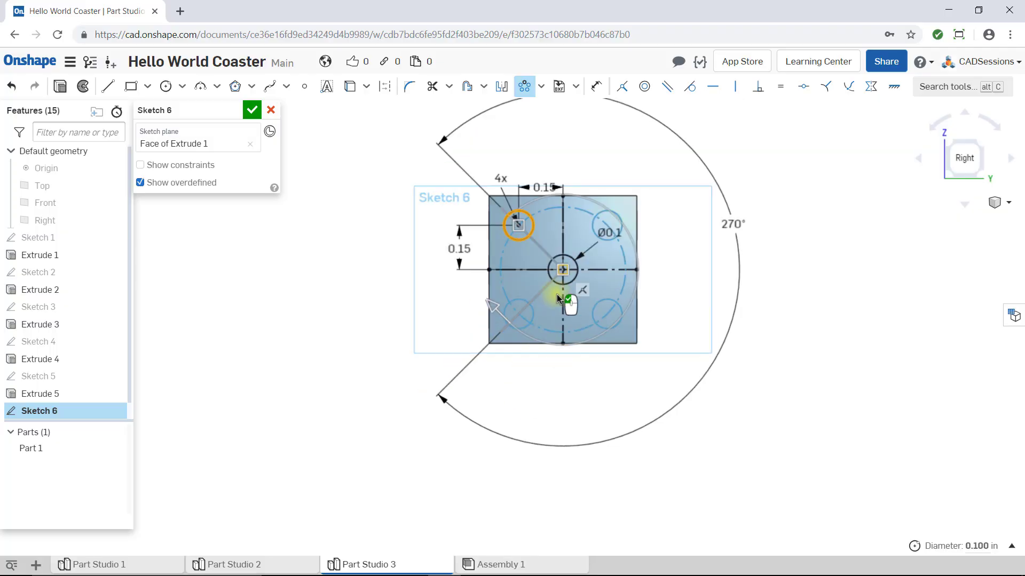
key(Return)
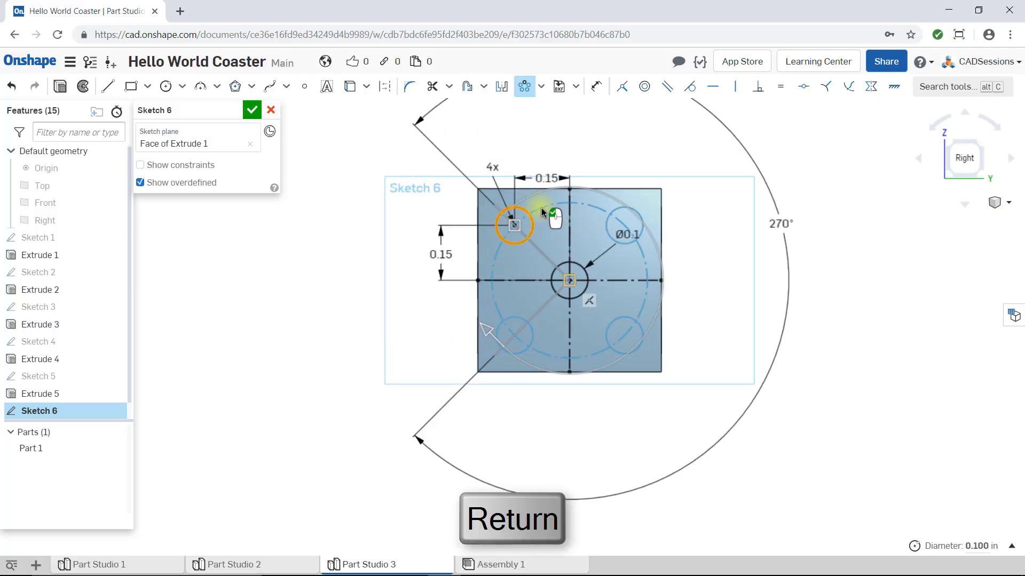
click(352, 266)
Step: Check the top-left circle's constraints and close Sketch 6
scroll(348, 323, down, 1)
scroll(357, 215, up, 1)
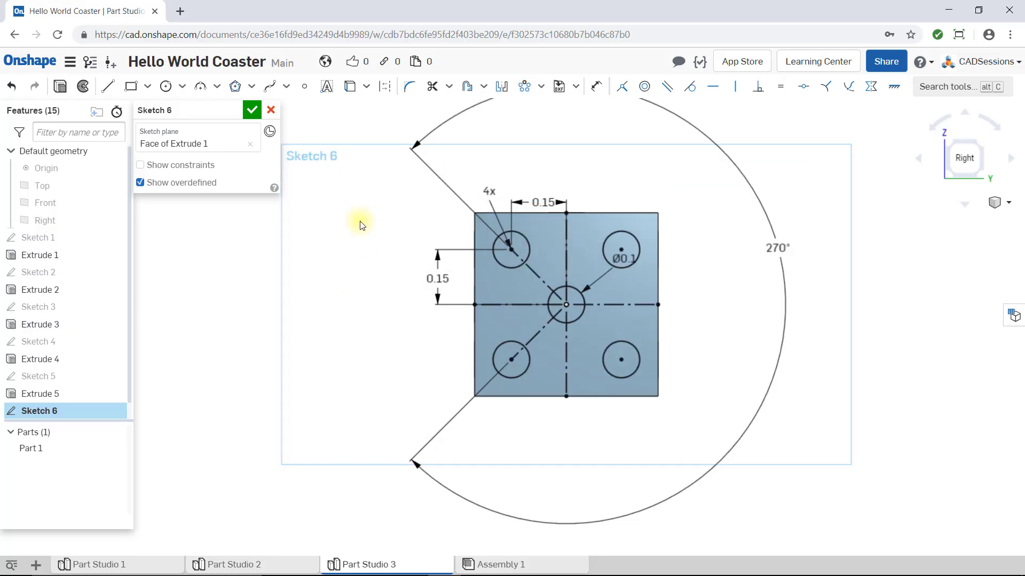
click(517, 267)
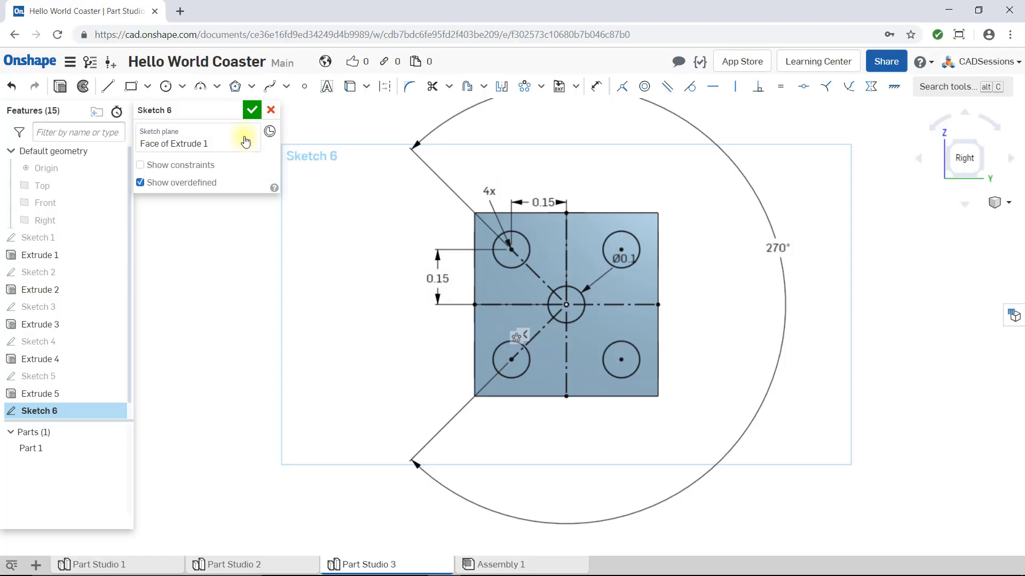
click(252, 113)
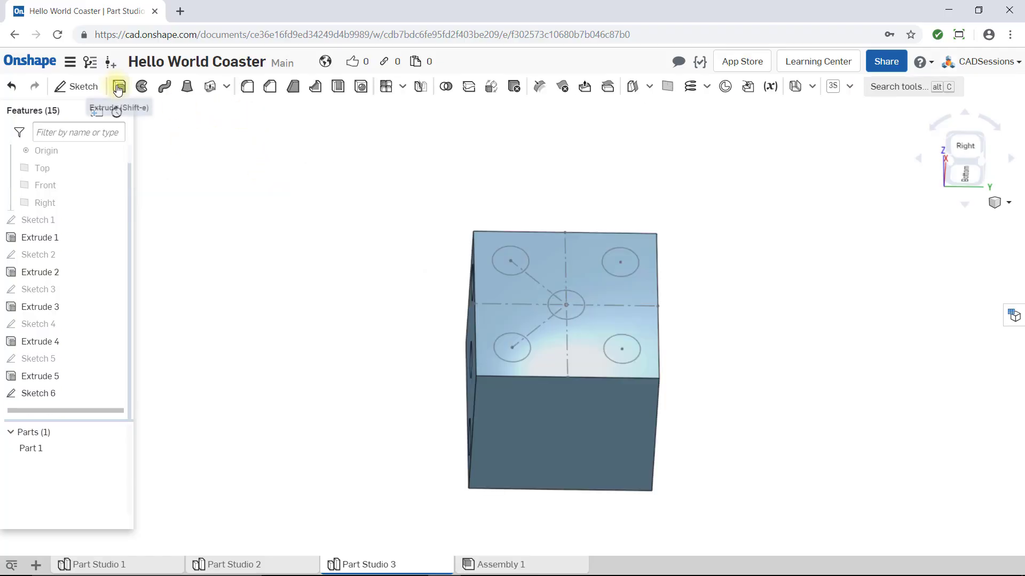